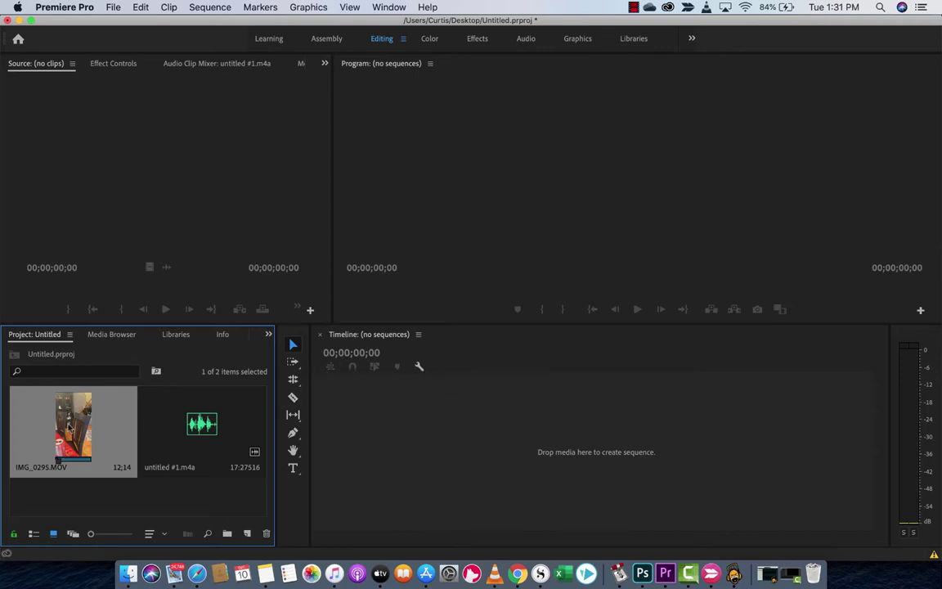
Preview IMG_0295.MOV in the Source Monitor, then return to its start.
double_click(68, 426)
key(space)
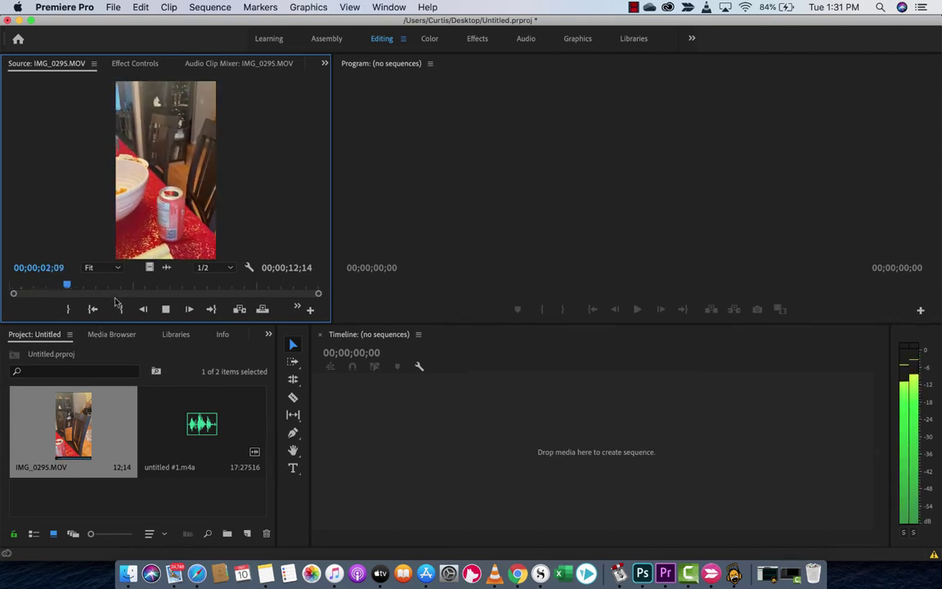
key(space)
key(Home)
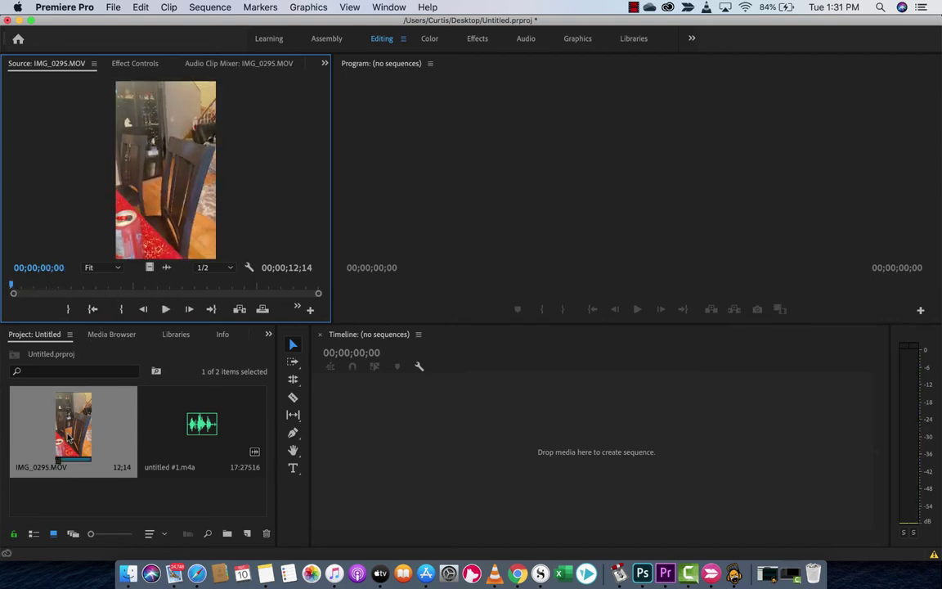
Select both IMG_0295.MOV and untitled #1.m4a in the Project panel.
click(198, 432)
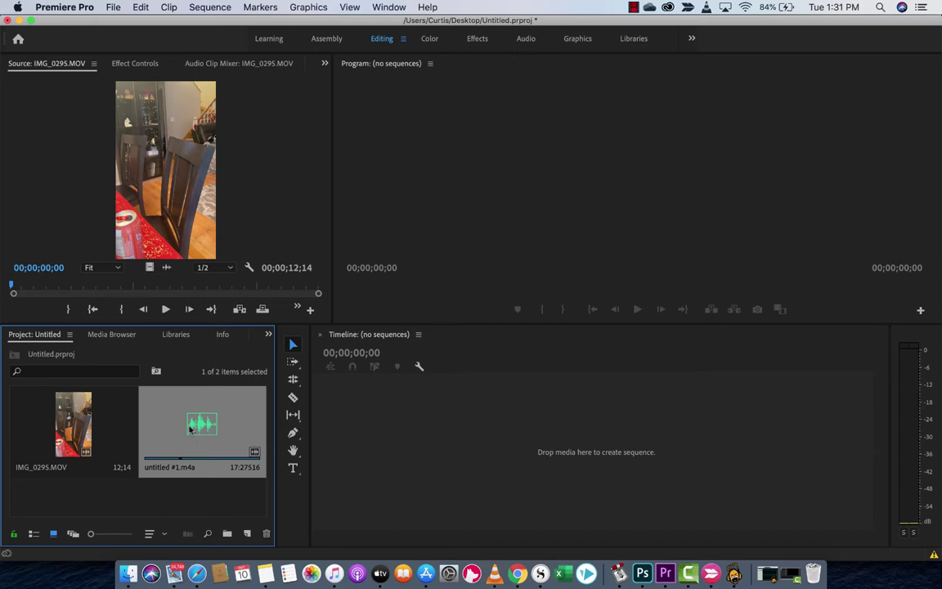
click(111, 415)
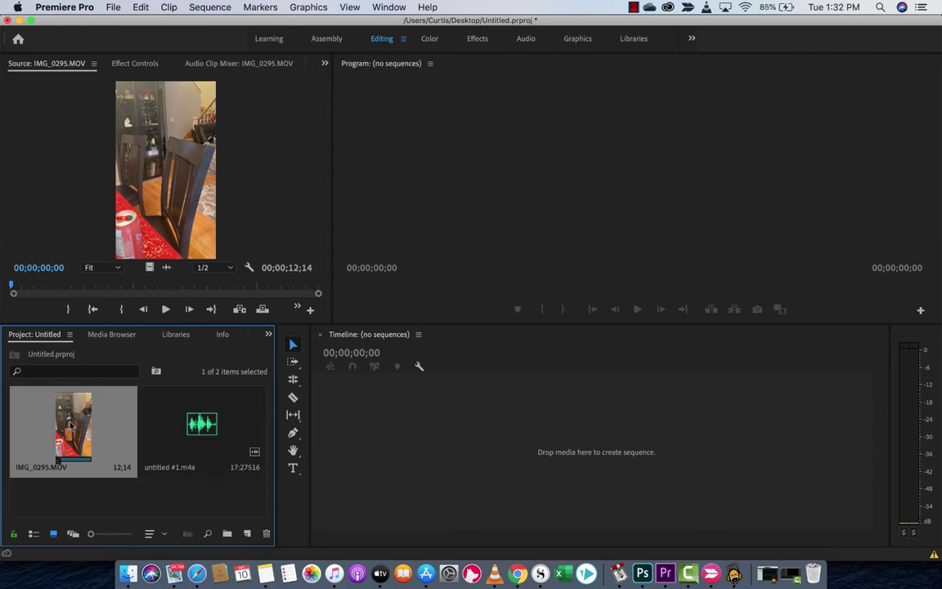
shift+click(193, 425)
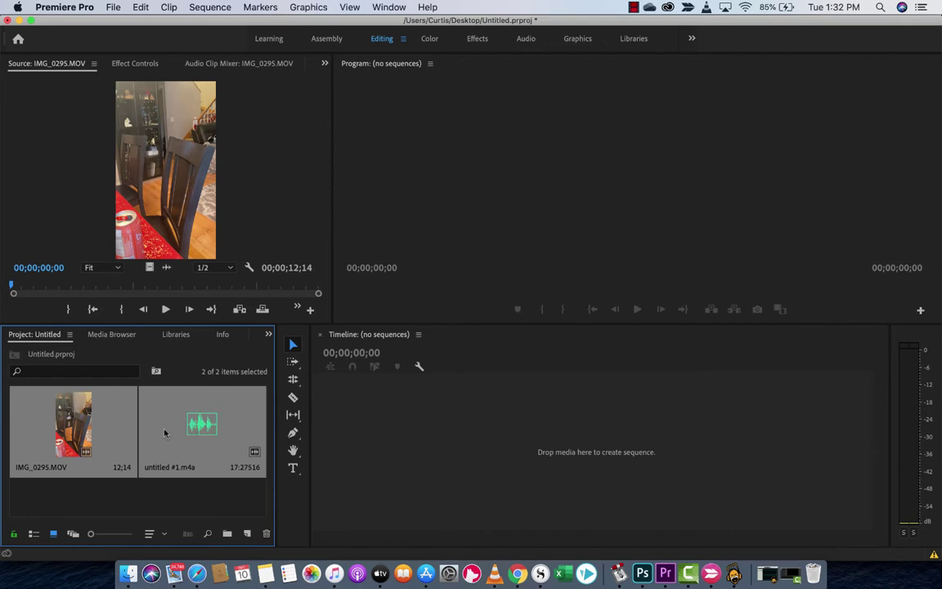
Merge the selected clips with Synchronize Point set to Audio on Track Channel 1.
right_click(203, 438)
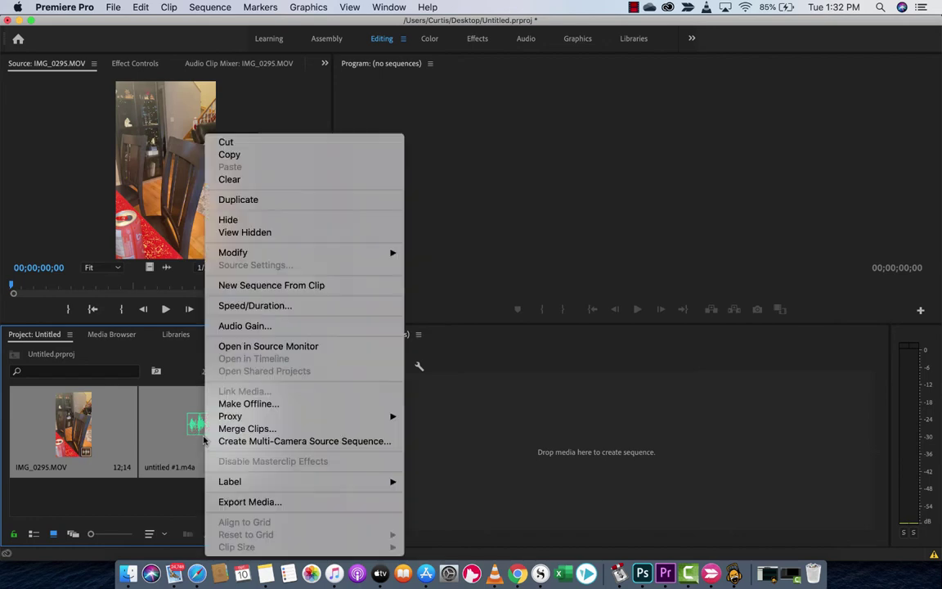
click(247, 430)
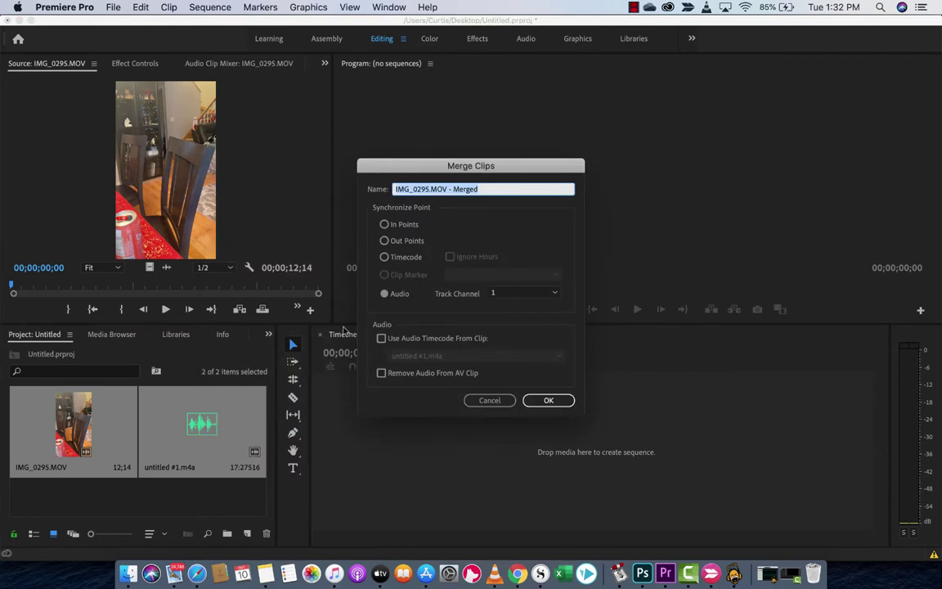
click(385, 225)
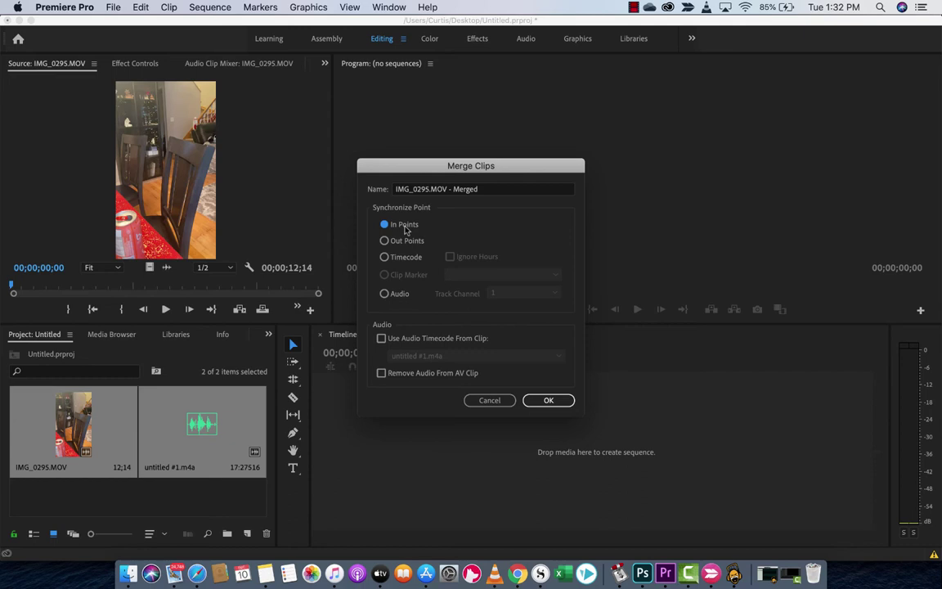
click(385, 295)
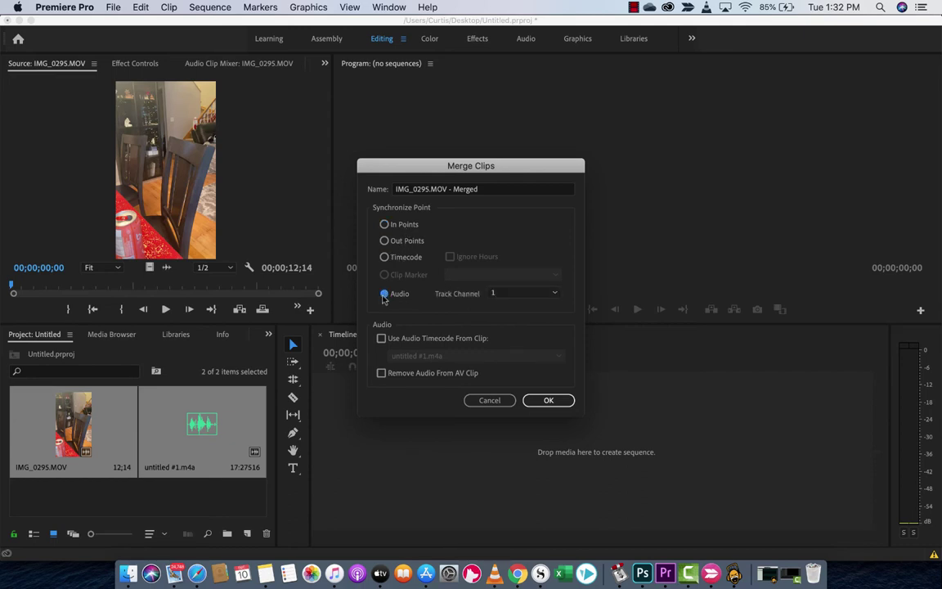
click(498, 294)
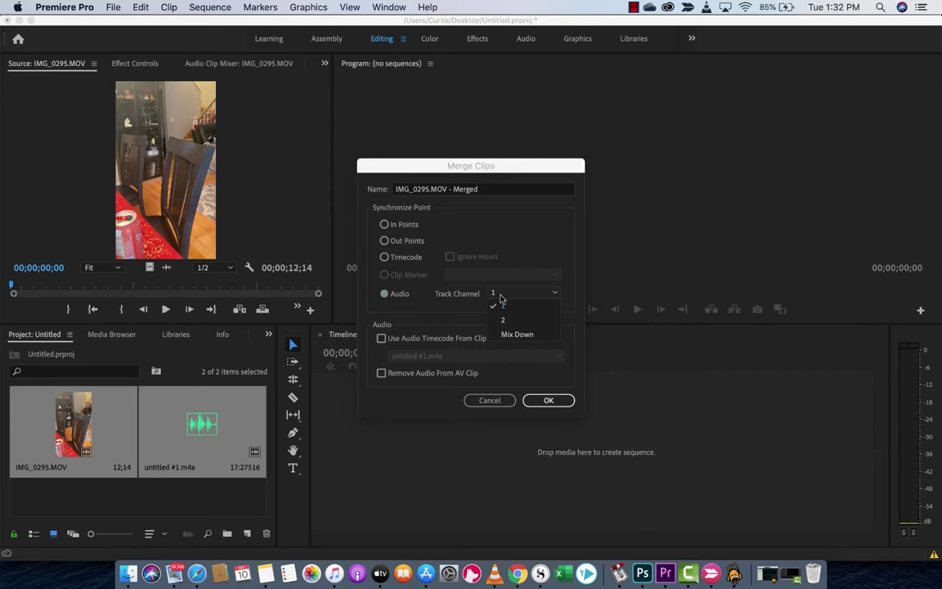
click(502, 298)
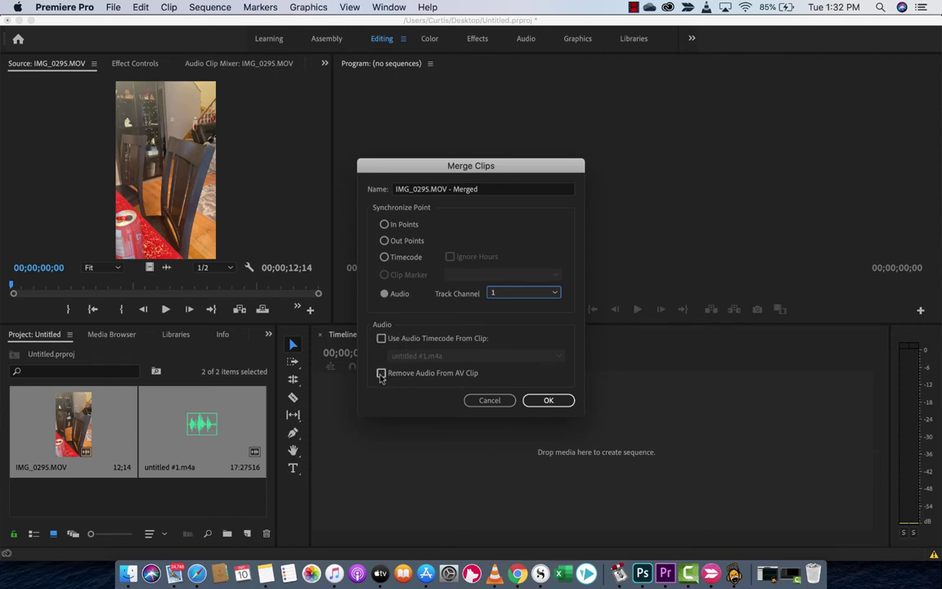
click(537, 402)
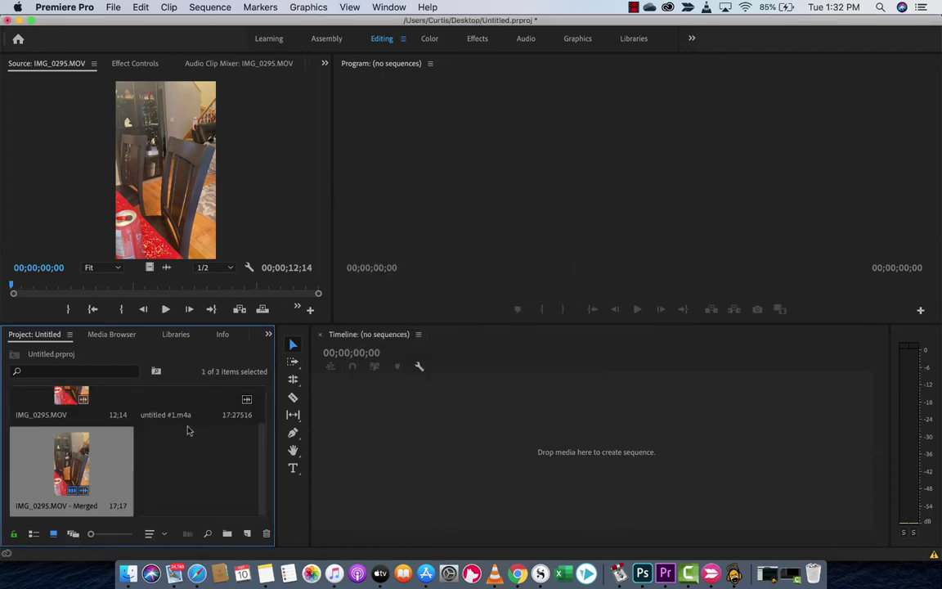
Drop the merged clip onto the empty Timeline to build the IMG_0295 sequence, then play its start.
scroll(180, 431, up, 1)
scroll(123, 445, down, 1)
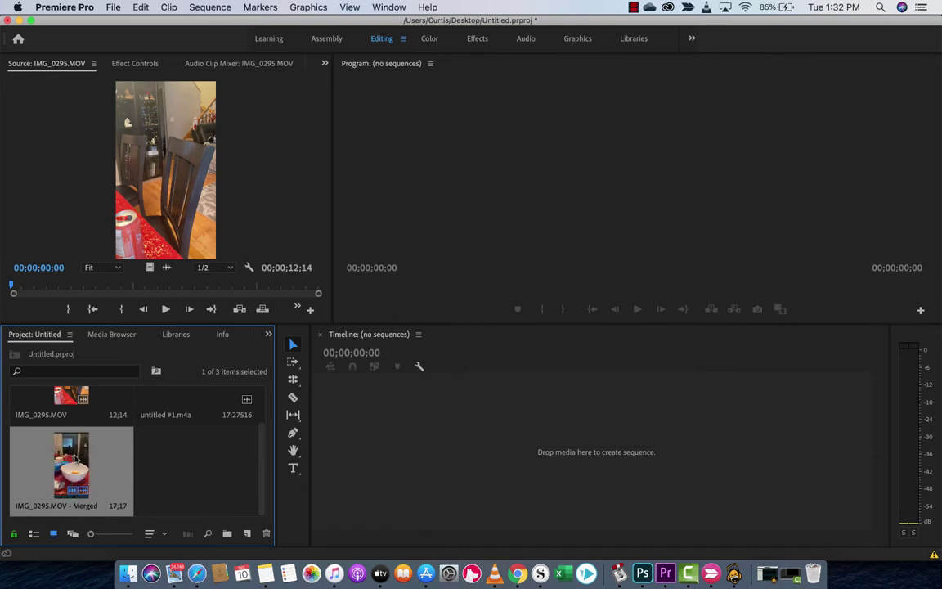
drag(70, 455, 385, 446)
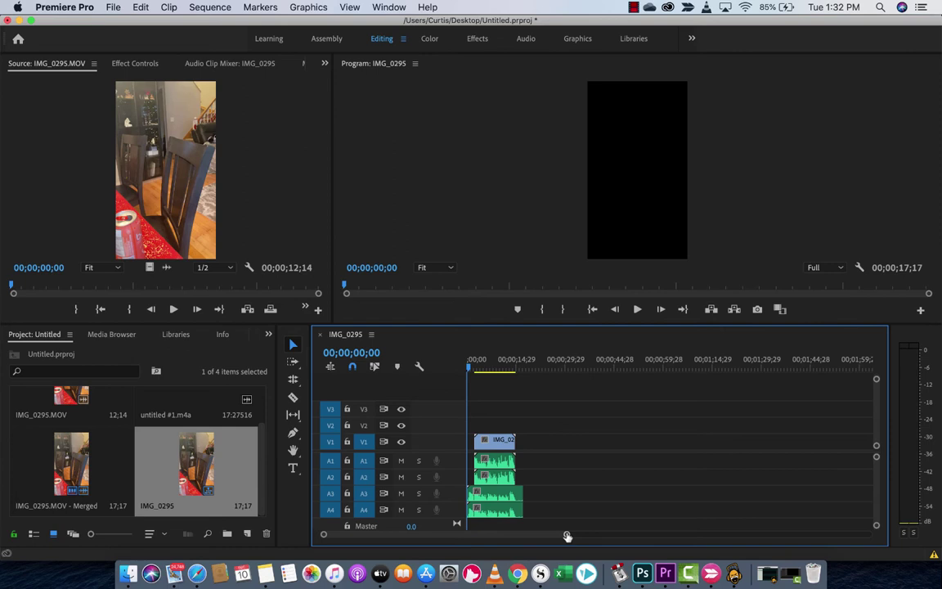
drag(566, 534, 525, 538)
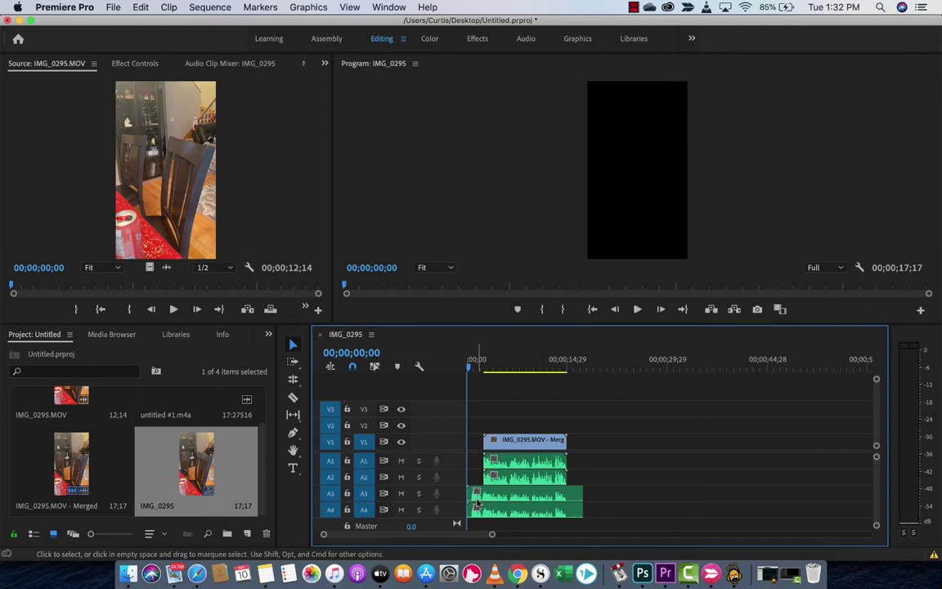
key(space)
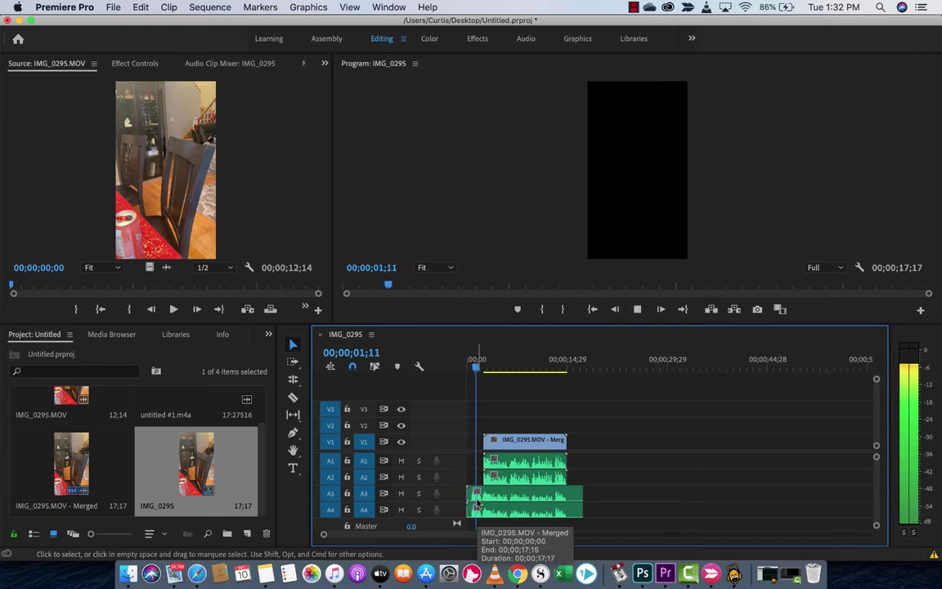
key(space)
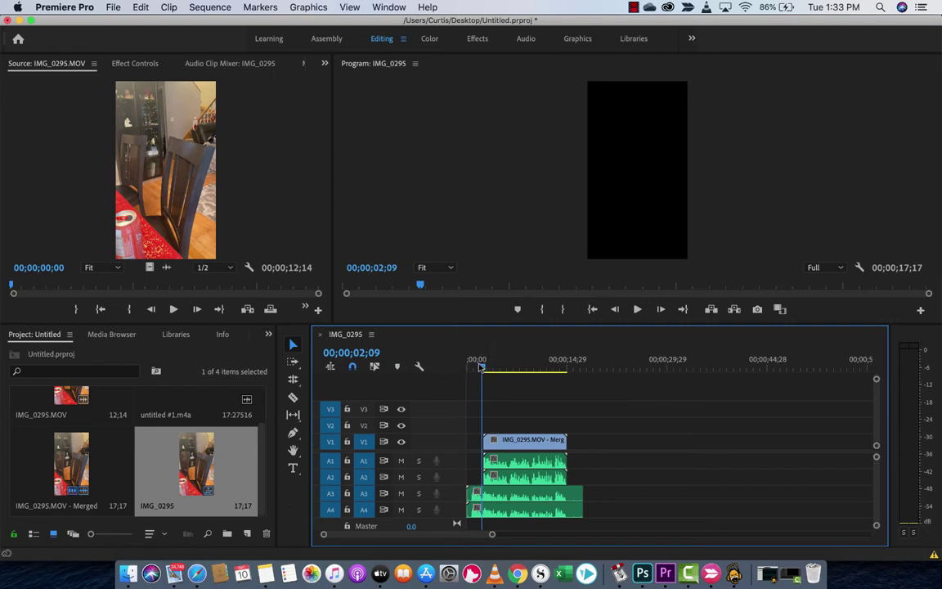
Play the sequence from near its start to check the audio sync.
drag(482, 369, 485, 369)
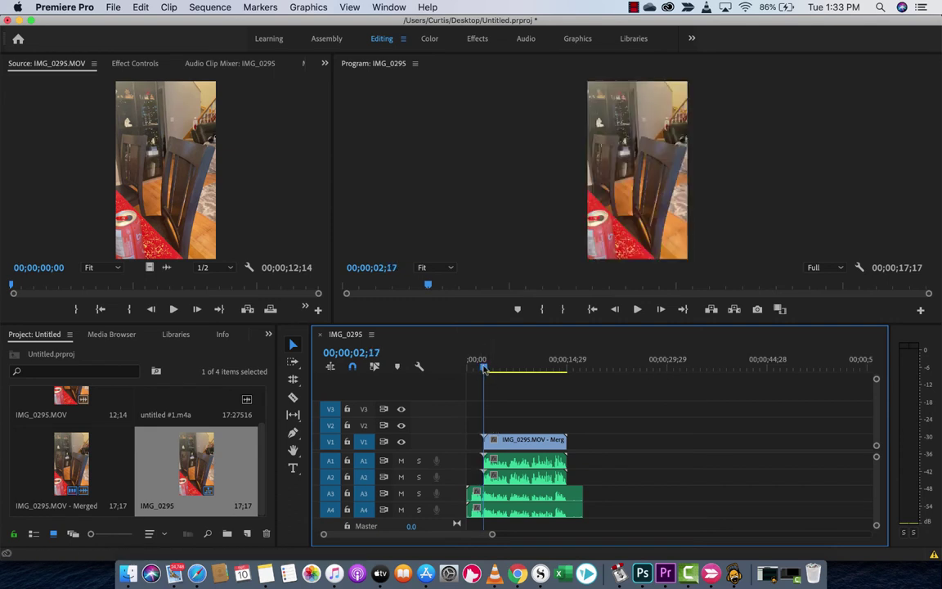
key(space)
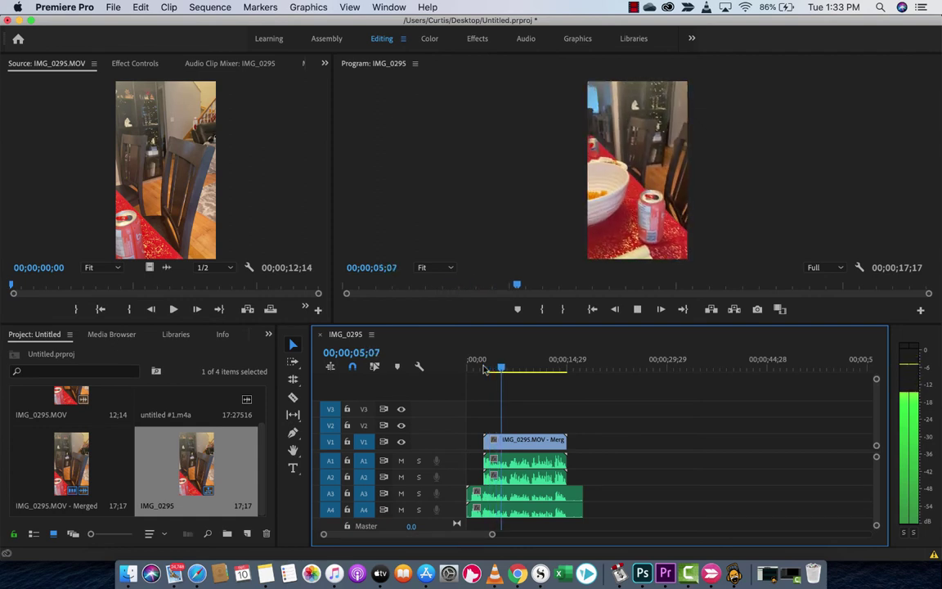
key(space)
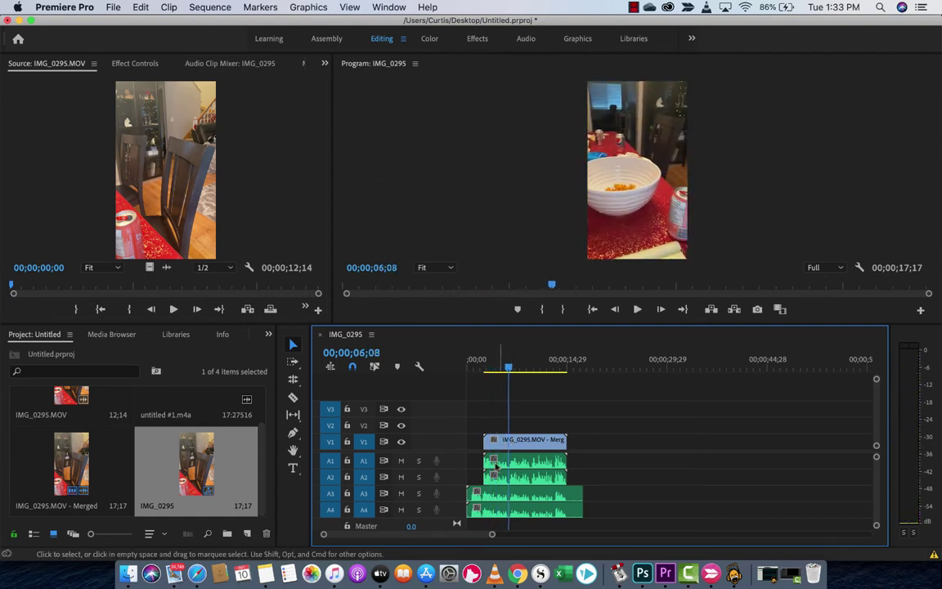
Delete the extra audio clips on A3 and A4, then replay from 02;17 to verify.
click(490, 496)
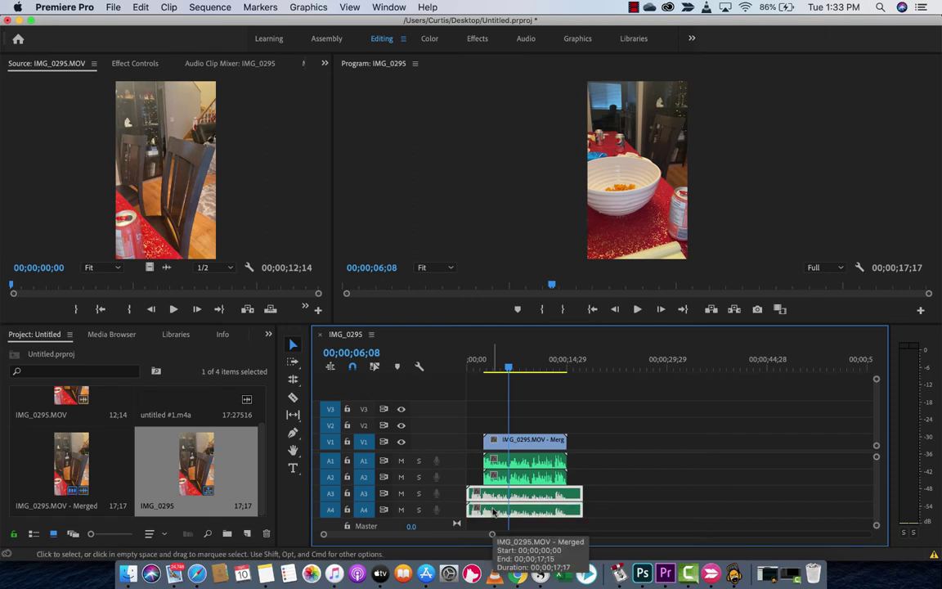
key(BackSpace)
click(489, 368)
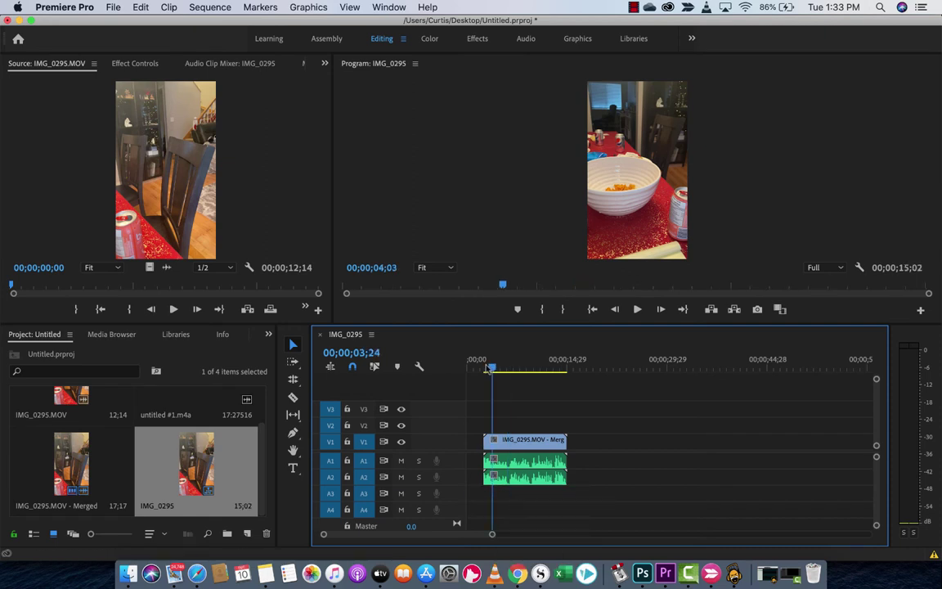
drag(489, 368, 481, 368)
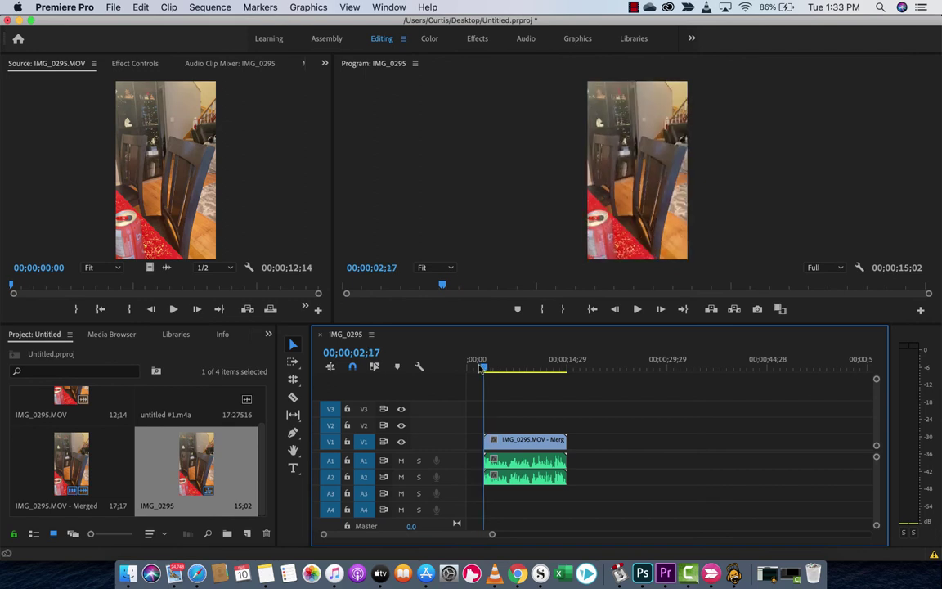
key(space)
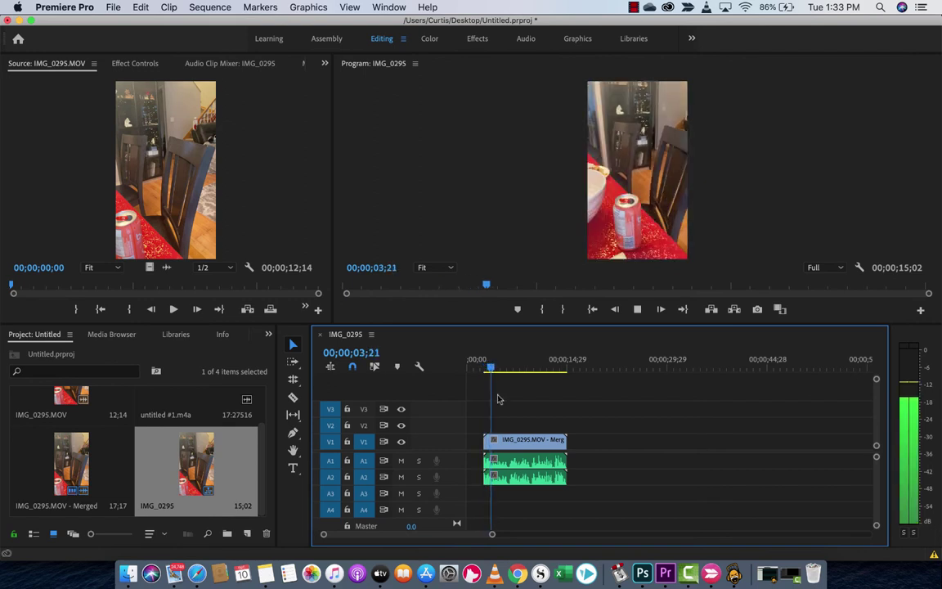
key(space)
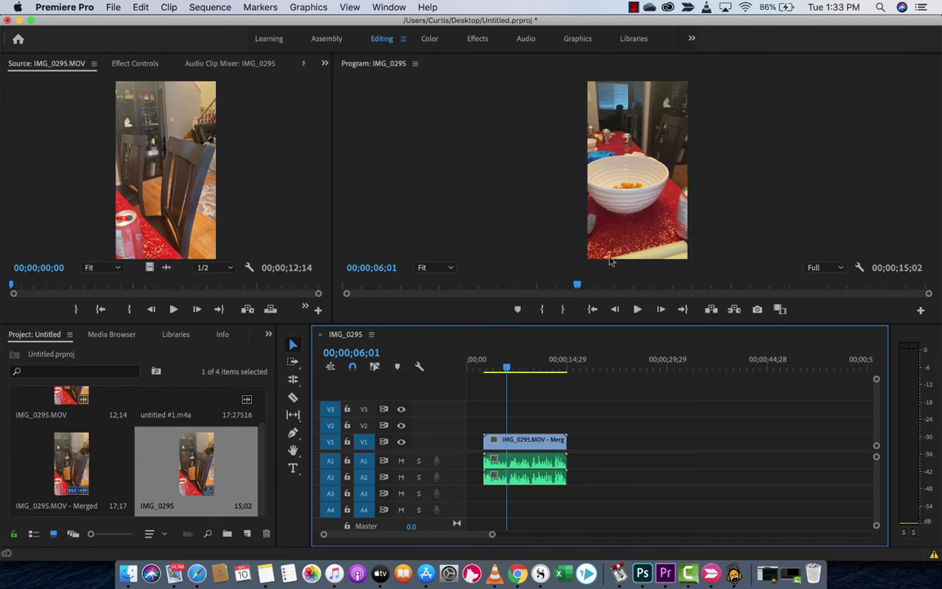
scroll(152, 486, up, 2)
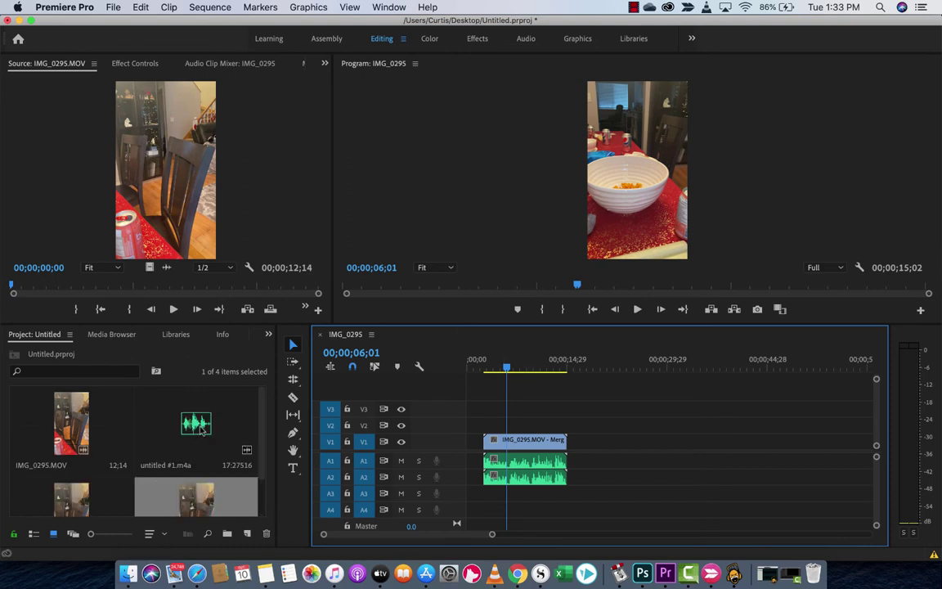
Replace the camera audio on A1/A2 with untitled #1.m4a.
drag(202, 431, 490, 500)
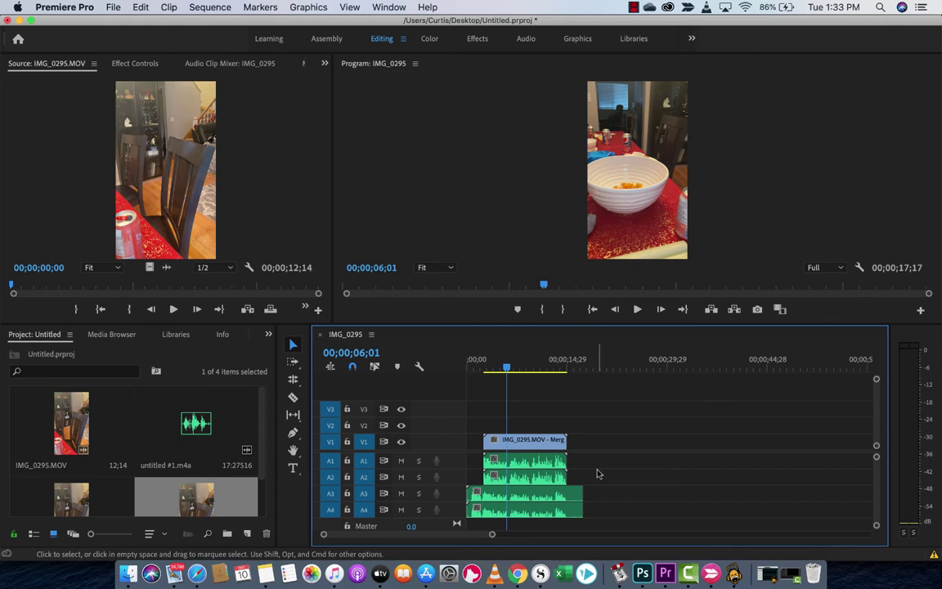
drag(597, 470, 492, 467)
key(Delete)
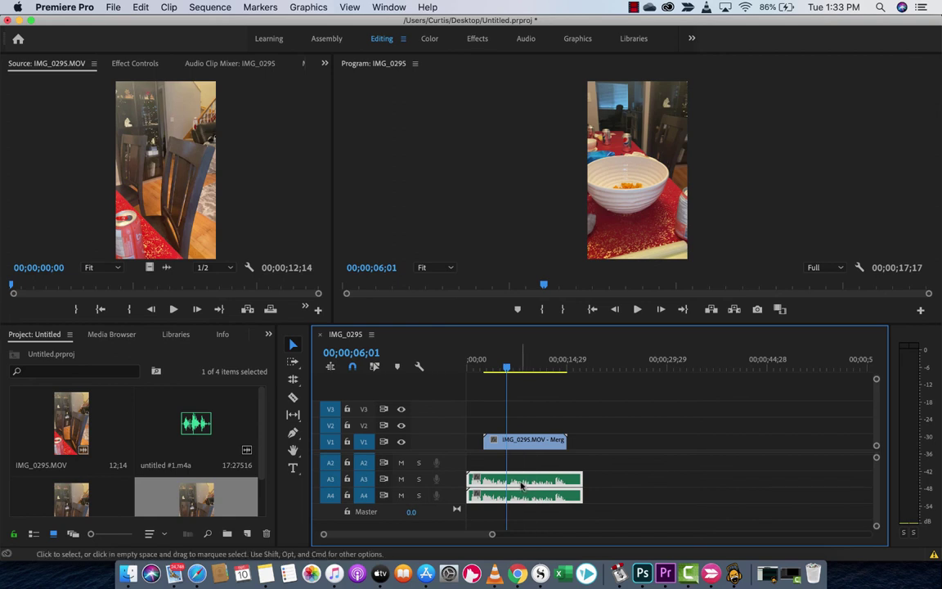
drag(523, 483, 523, 464)
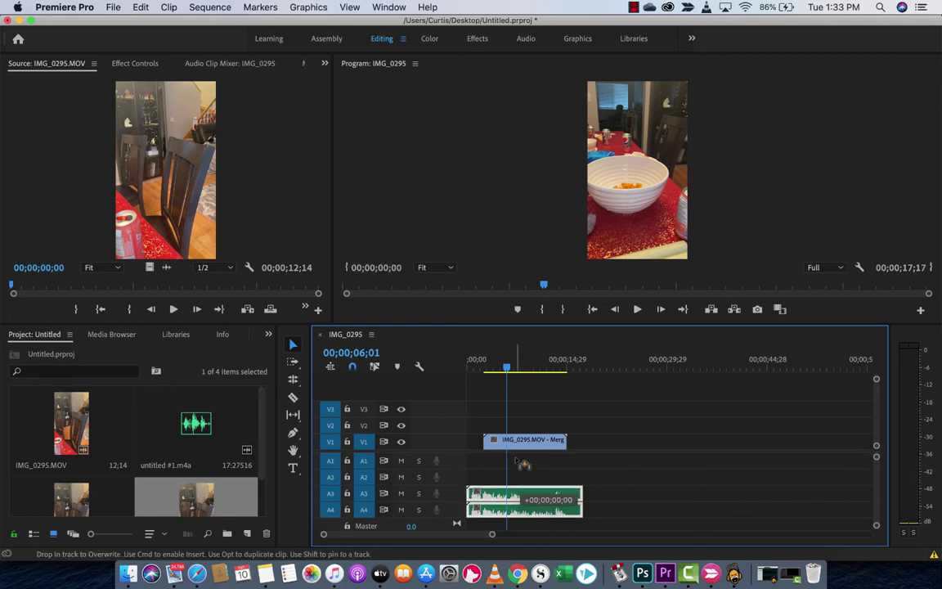
drag(523, 465, 485, 460)
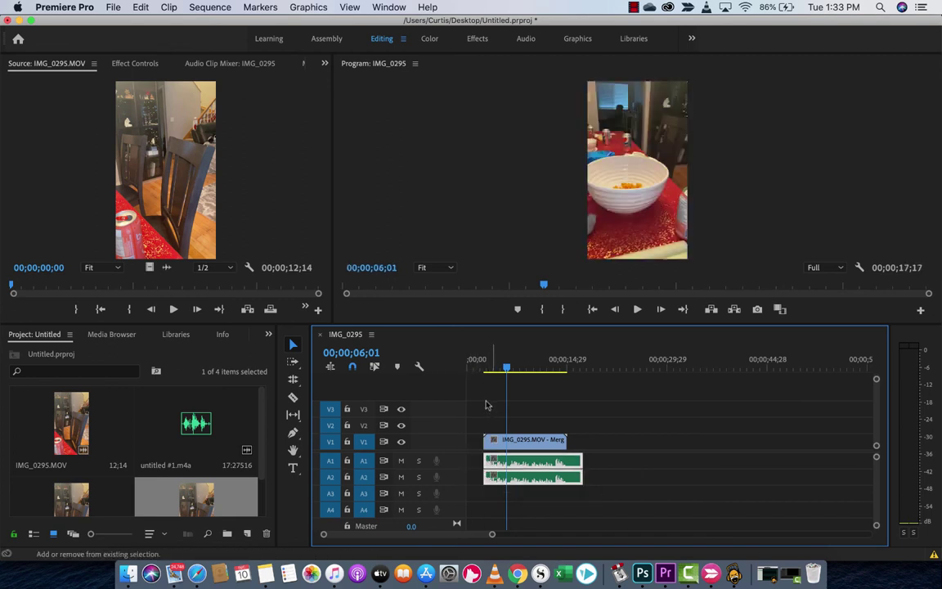
Shift the video and new audio together to 00;00 at the sequence start.
drag(486, 405, 519, 494)
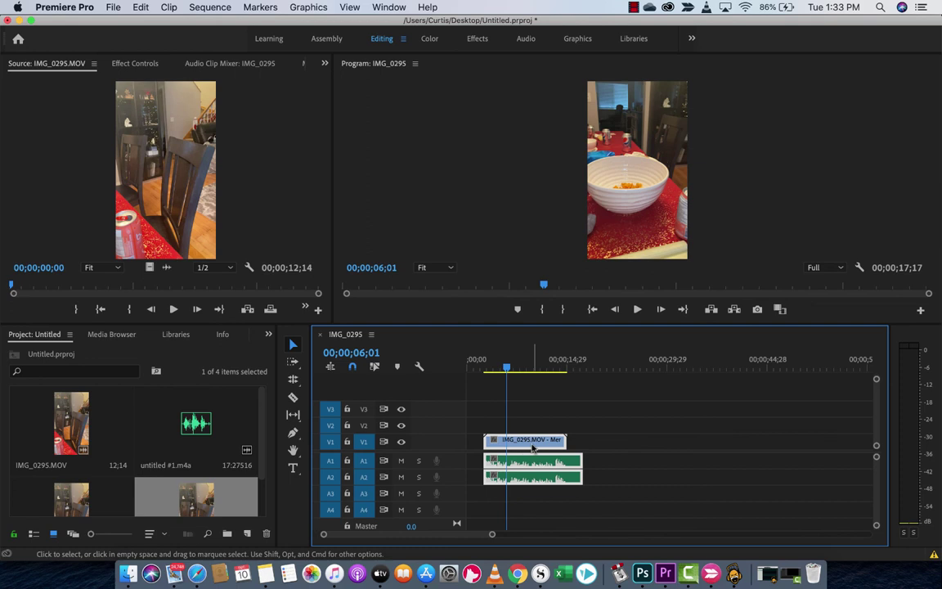
drag(533, 447, 515, 448)
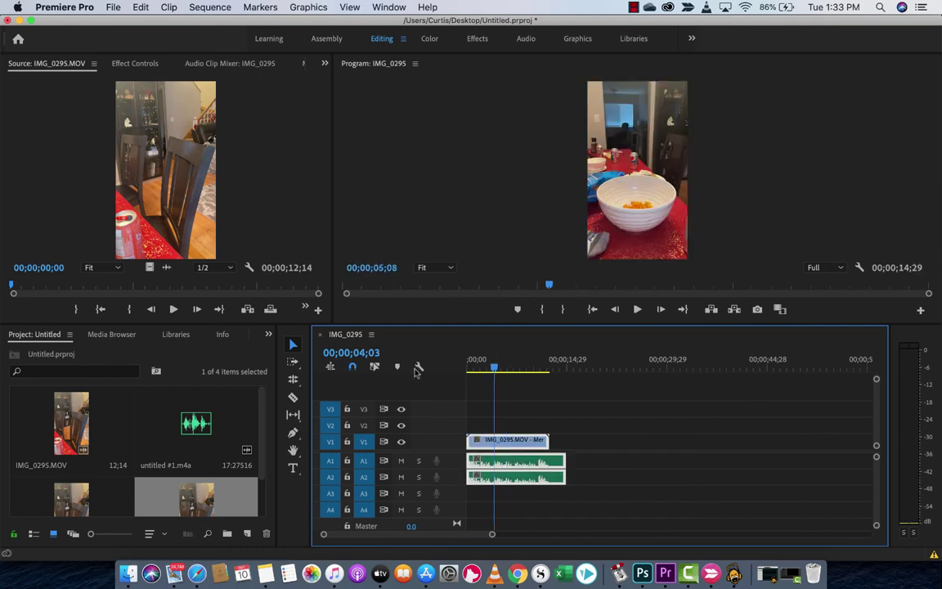
key(Home)
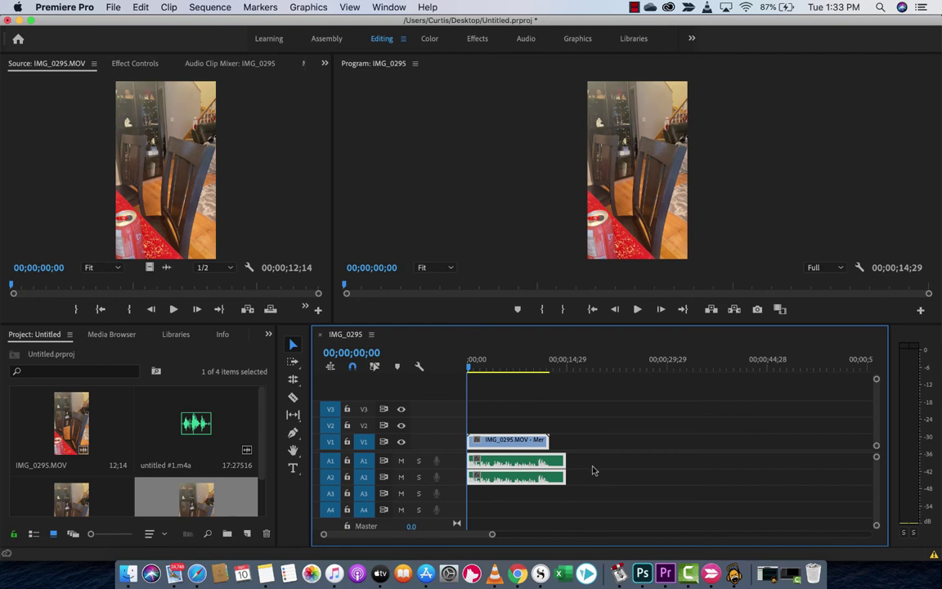
key(space)
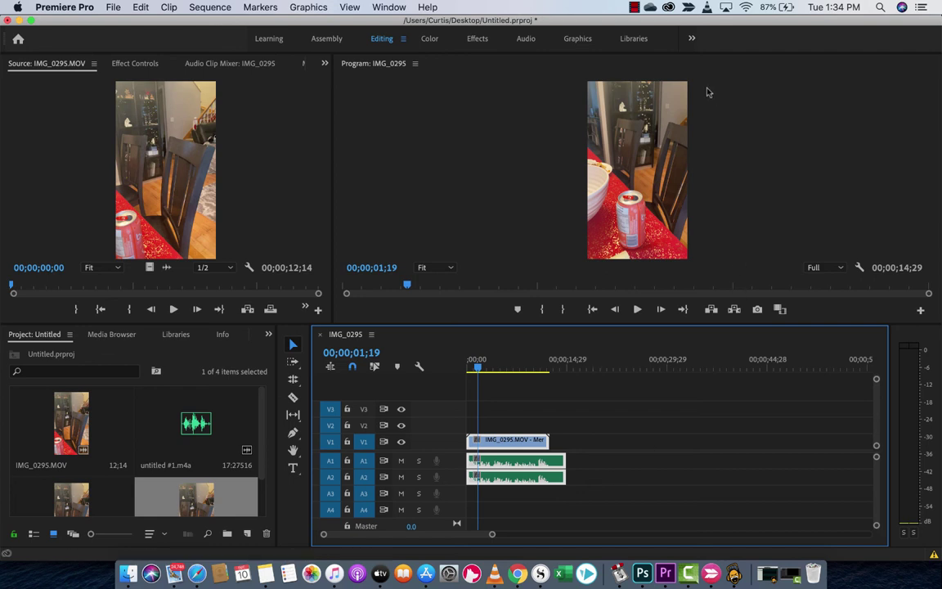
click(634, 8)
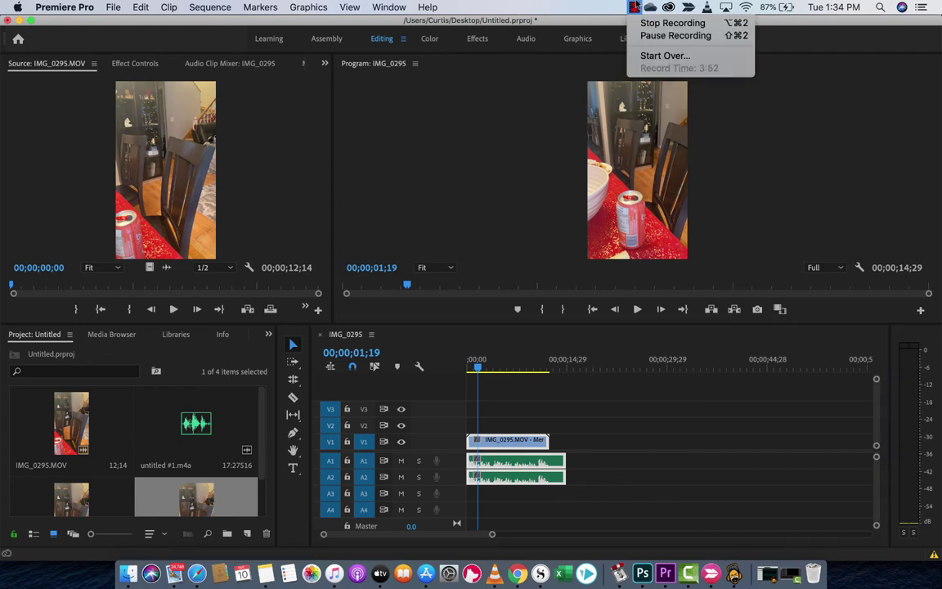